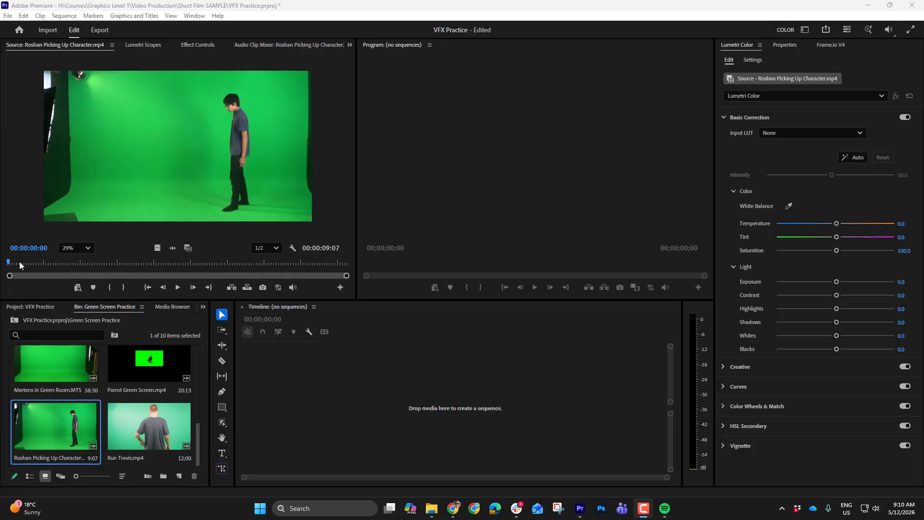
Create a new sequence from the selected green screen clip of the actor picking up a character, and mute audio track A1.
mouse_move(19, 261)
mouse_down()
mouse_move(162, 251)
mouse_move(330, 264)
mouse_move(19, 273)
mouse_move(101, 273)
mouse_move(22, 264)
mouse_up()
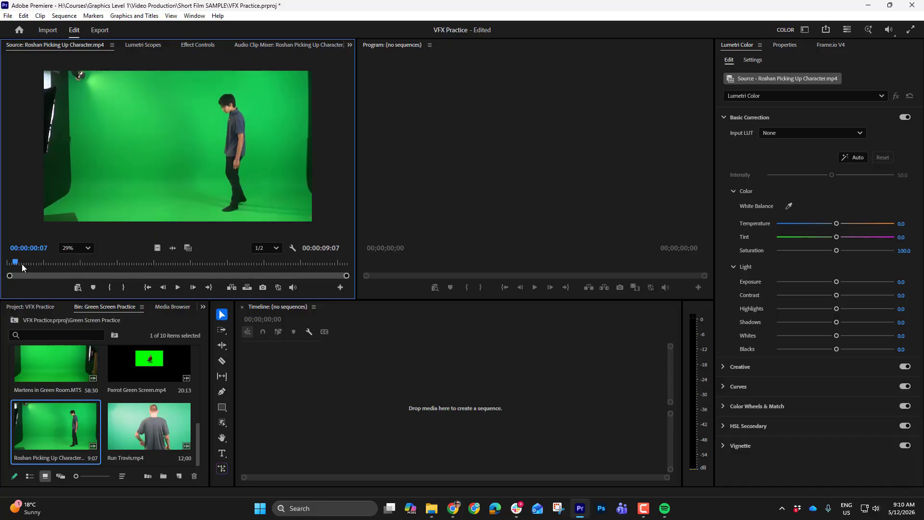
drag(63, 432, 118, 404)
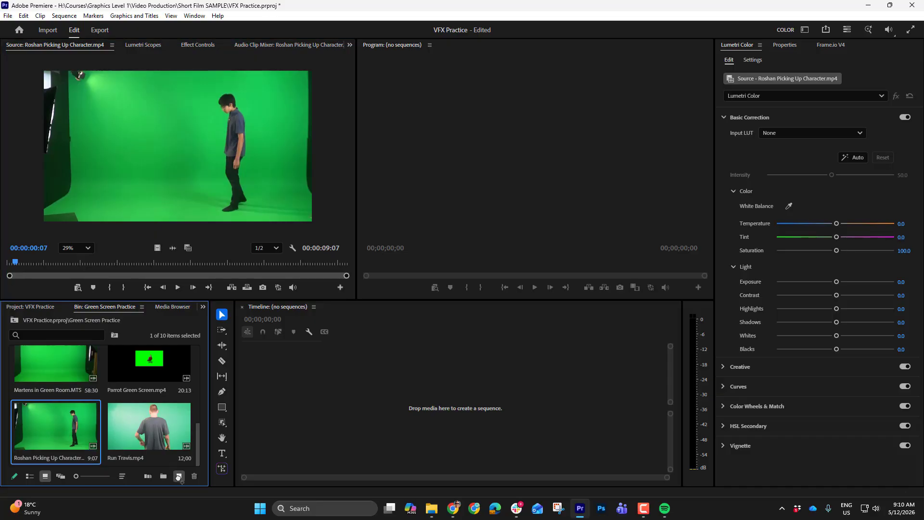
drag(178, 478, 178, 477)
drag(396, 336, 333, 335)
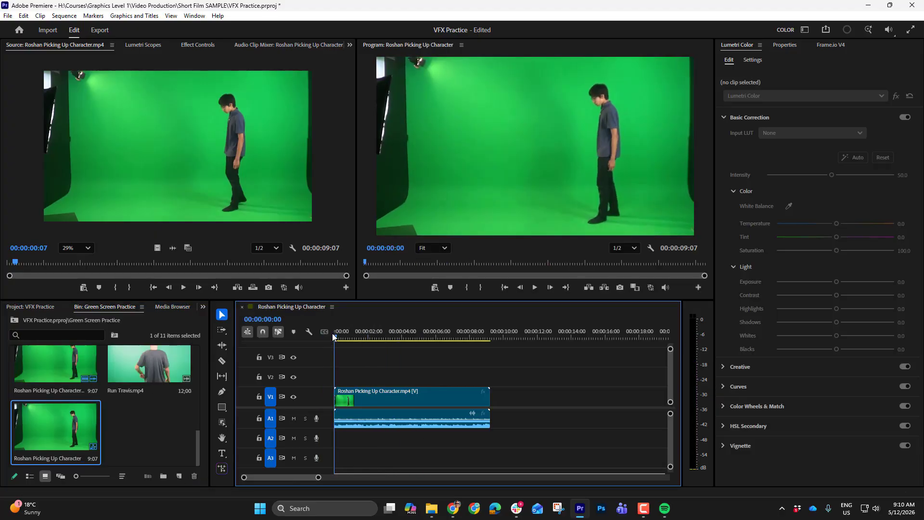
click(292, 418)
click(221, 392)
click(480, 120)
click(457, 160)
click(486, 184)
click(531, 140)
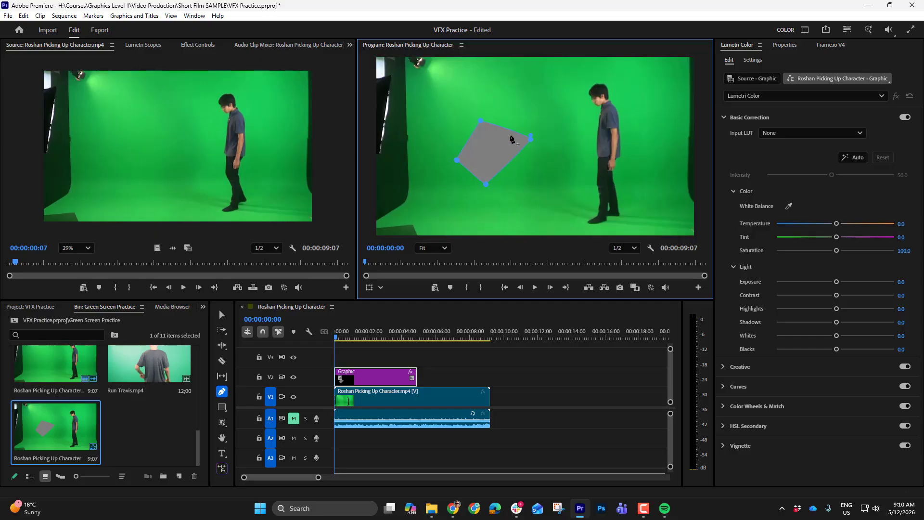
key(v)
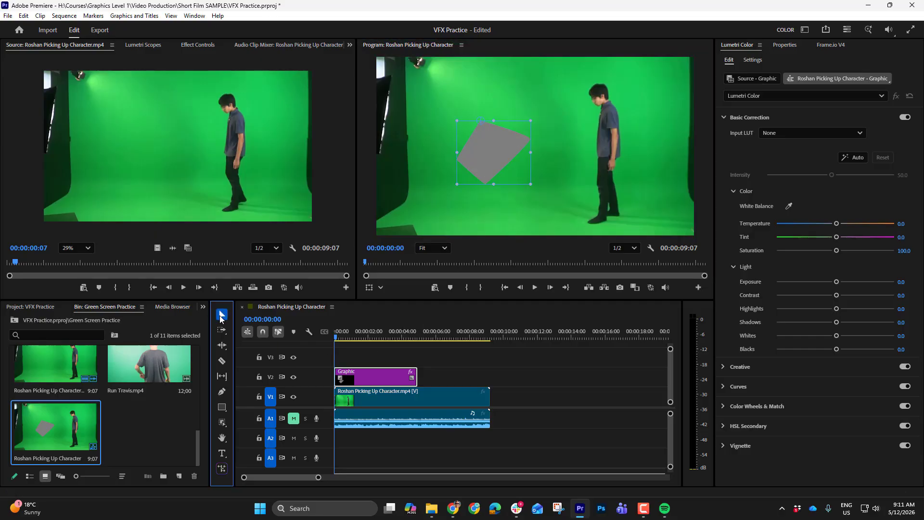
click(413, 379)
key(Delete)
Draw a closed pen mask loosely around the standing actor on the sequence's clip at the first frame.
click(221, 421)
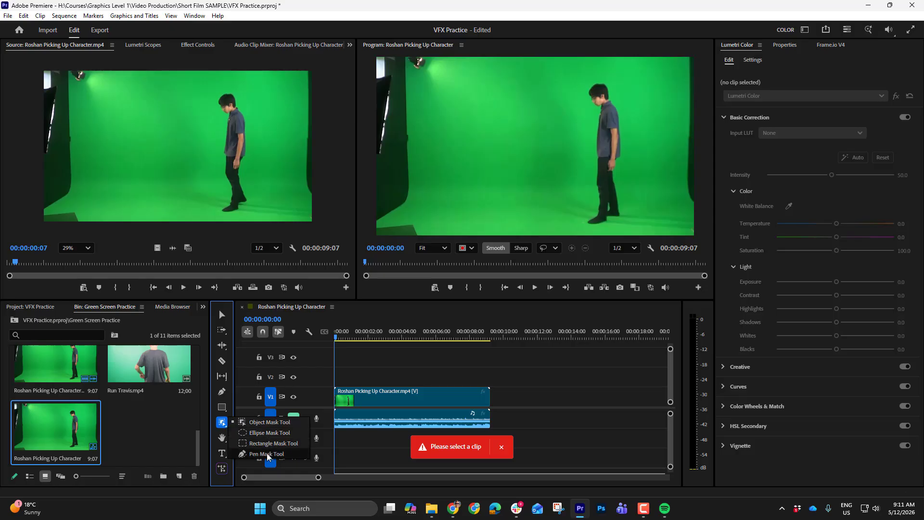
click(222, 423)
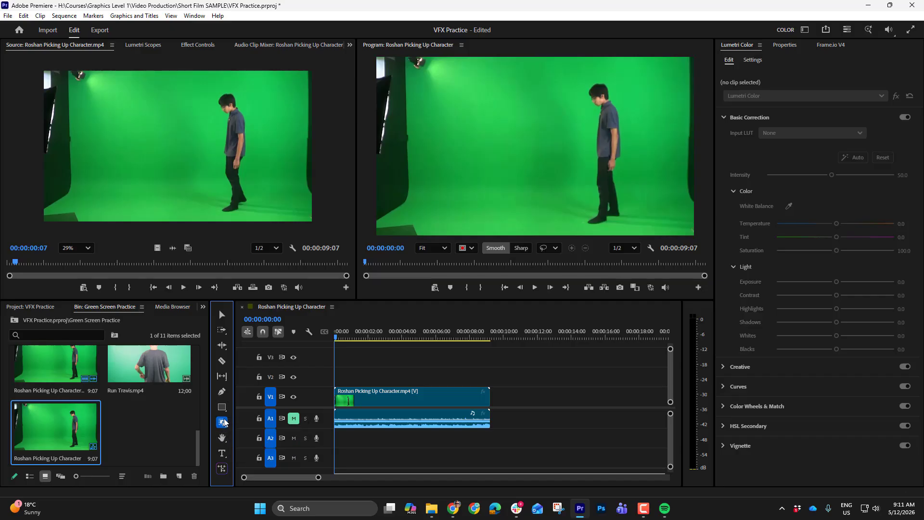
key(ctrl+a)
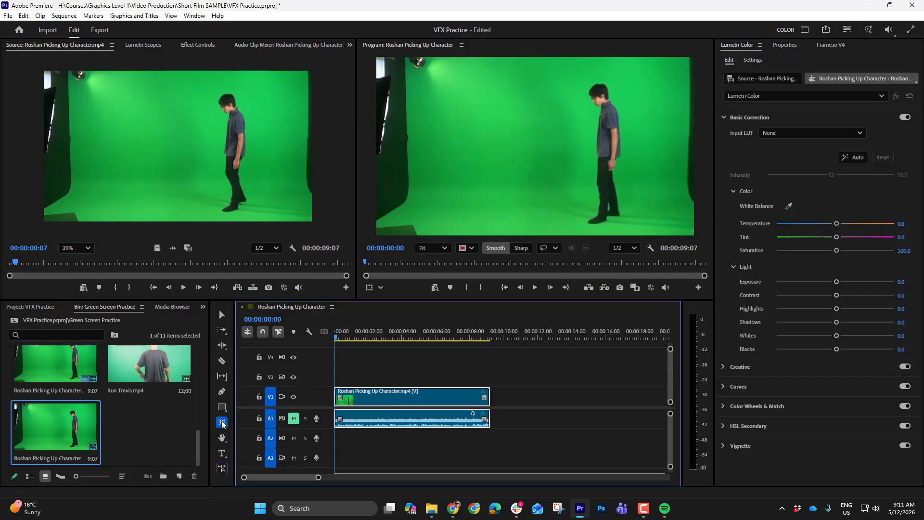
click(222, 424)
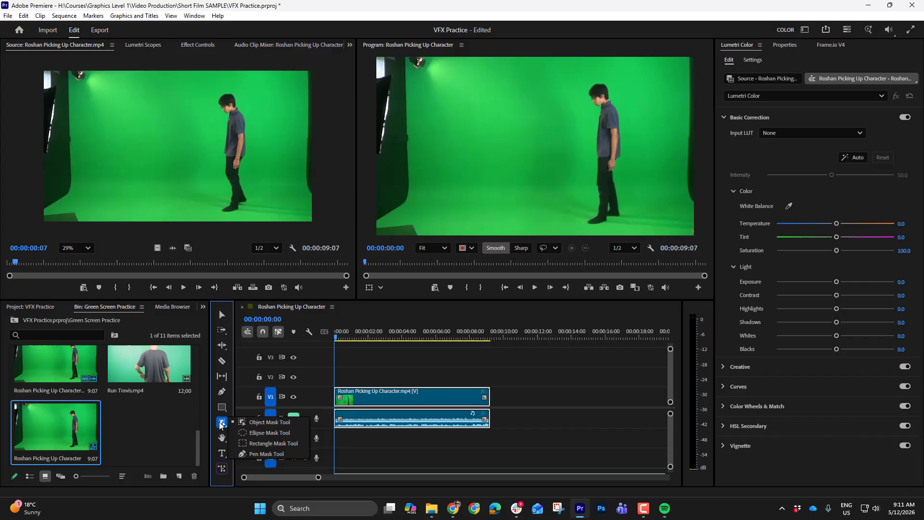
click(268, 454)
click(582, 67)
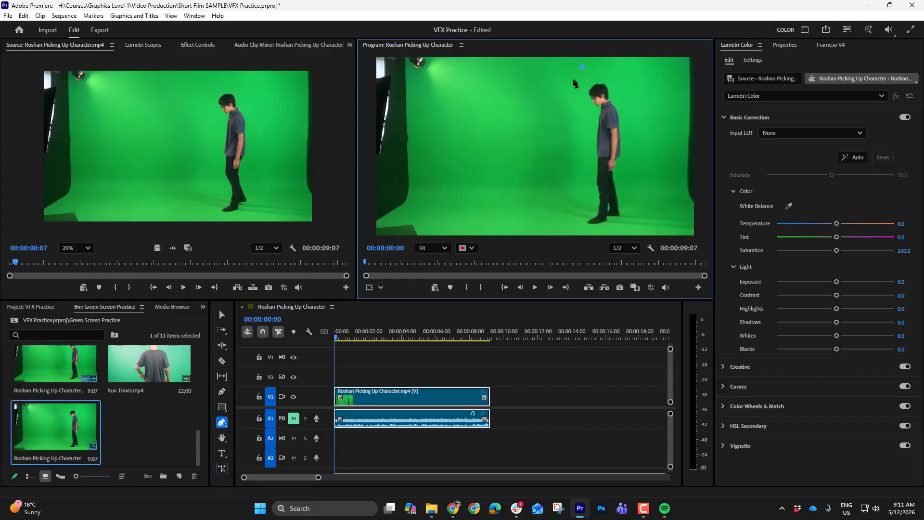
click(576, 169)
click(563, 223)
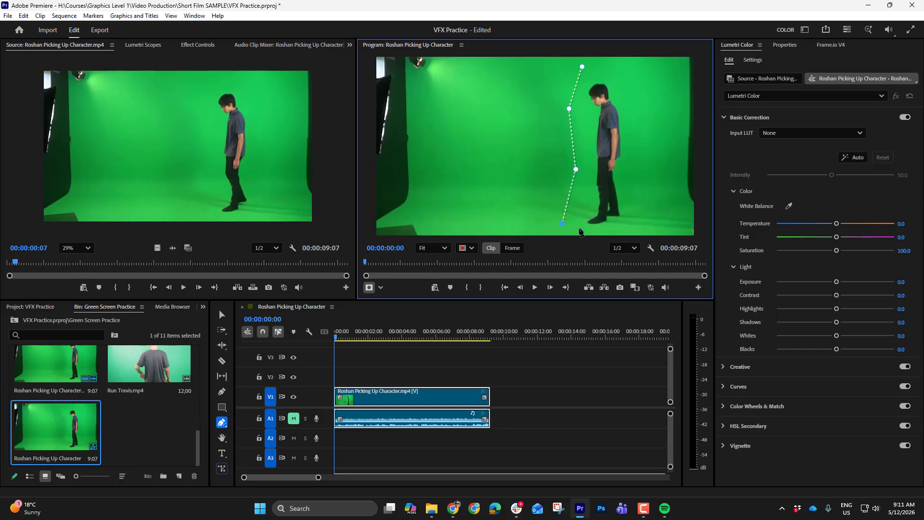
click(579, 231)
click(626, 228)
click(637, 203)
click(630, 162)
click(628, 99)
click(612, 66)
click(583, 67)
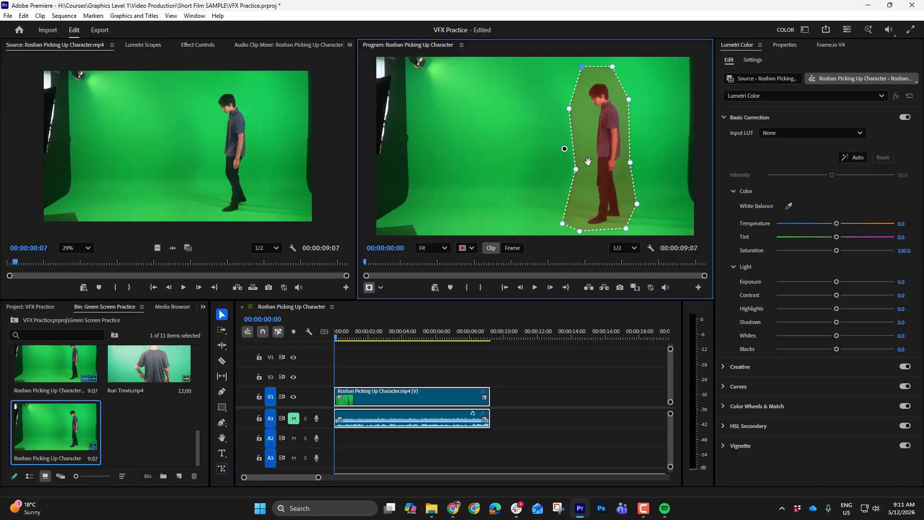
Set the mask overlay display to None.
click(472, 248)
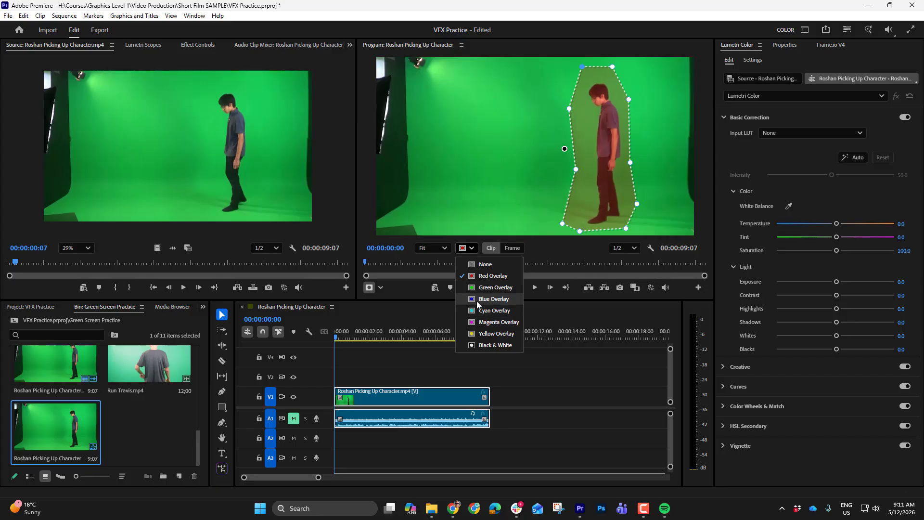
click(494, 299)
click(471, 248)
click(479, 264)
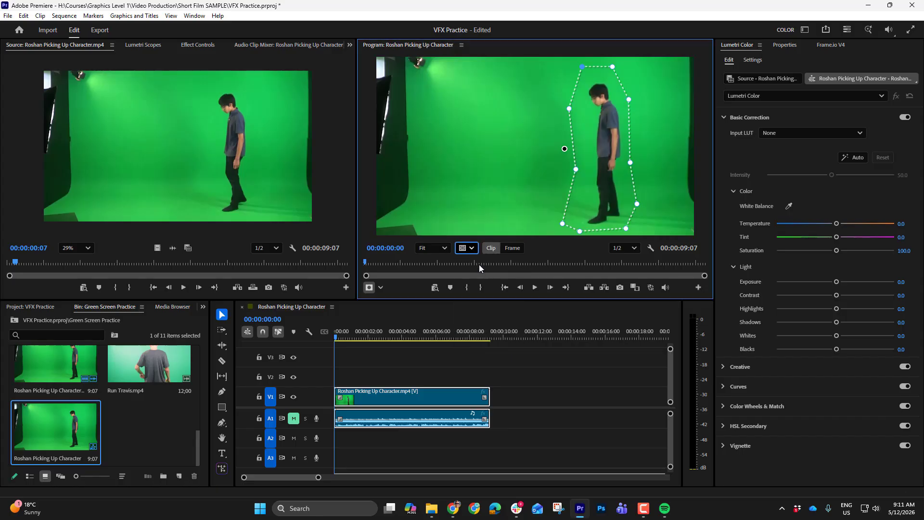
Tighten the pen mask's points in front of the actor so the outline sits closer to the body.
drag(568, 108, 575, 108)
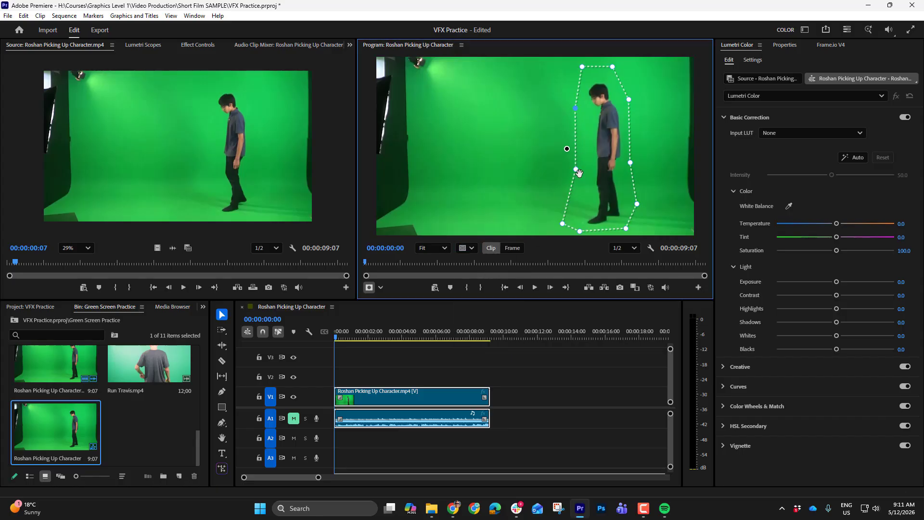
drag(576, 169, 581, 167)
drag(562, 224, 571, 214)
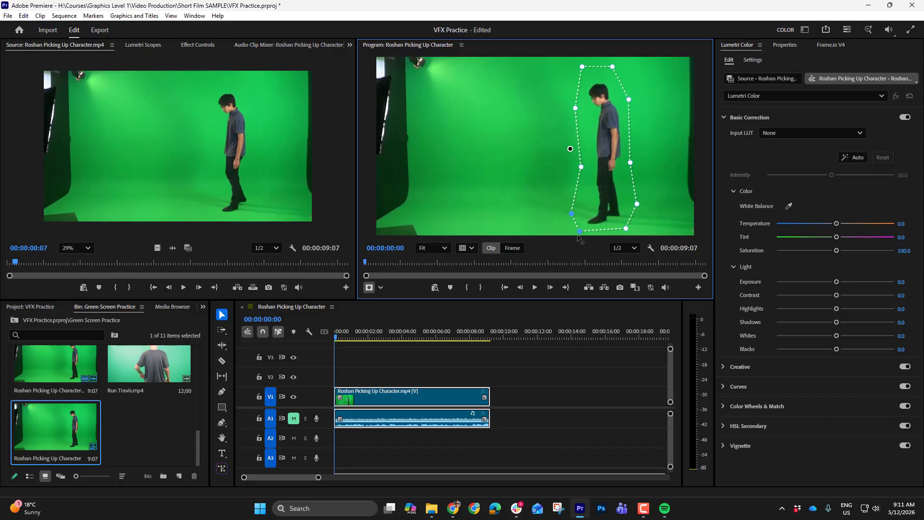
click(580, 232)
Show the clip's effect settings and make mask adjustments affect only the current frame, starting at the first frame.
drag(339, 337, 316, 342)
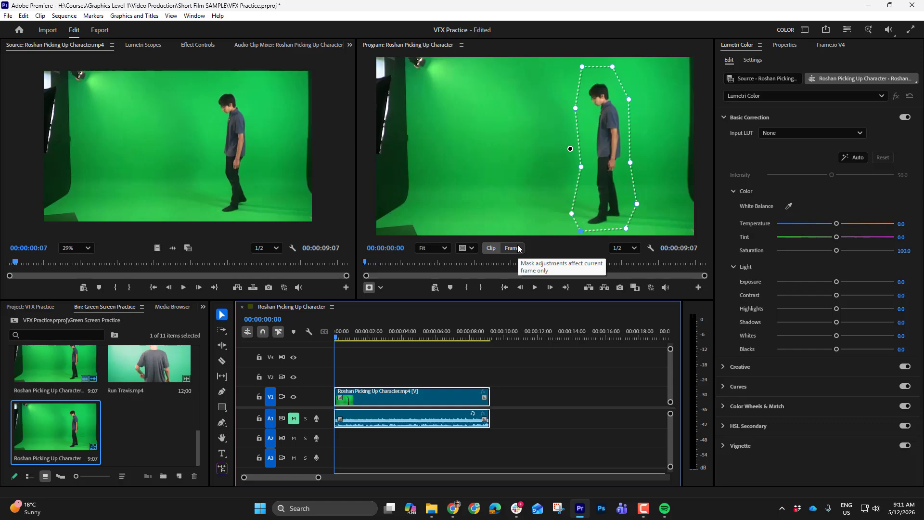
click(186, 47)
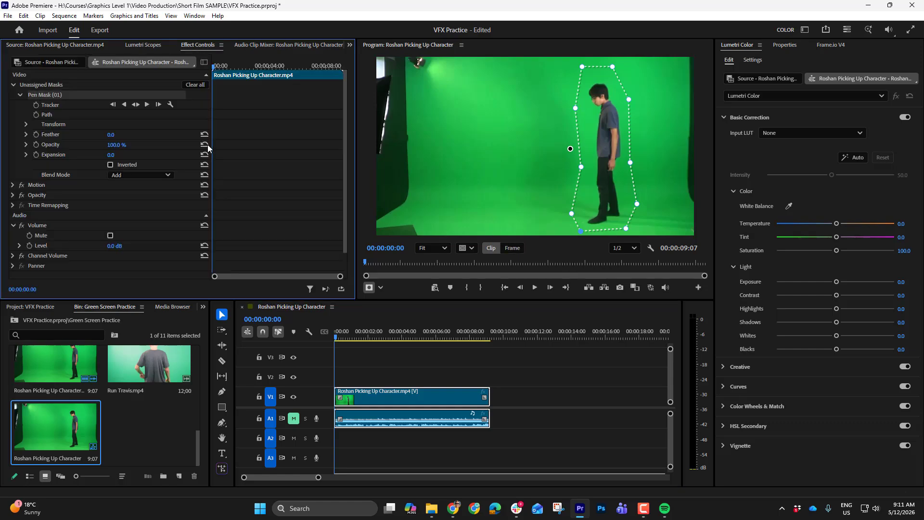
click(513, 248)
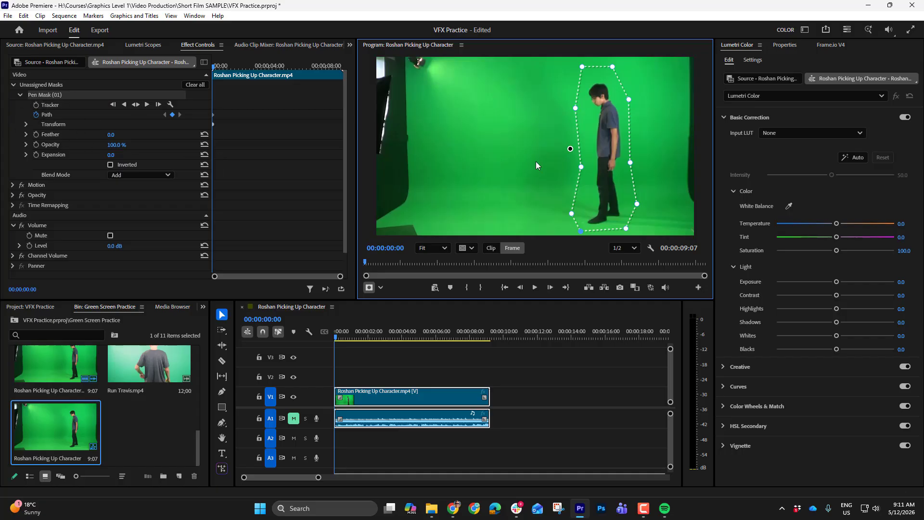
Reposition the whole pen mask over the walking actor at 00:00:01:18.
click(337, 341)
key(space)
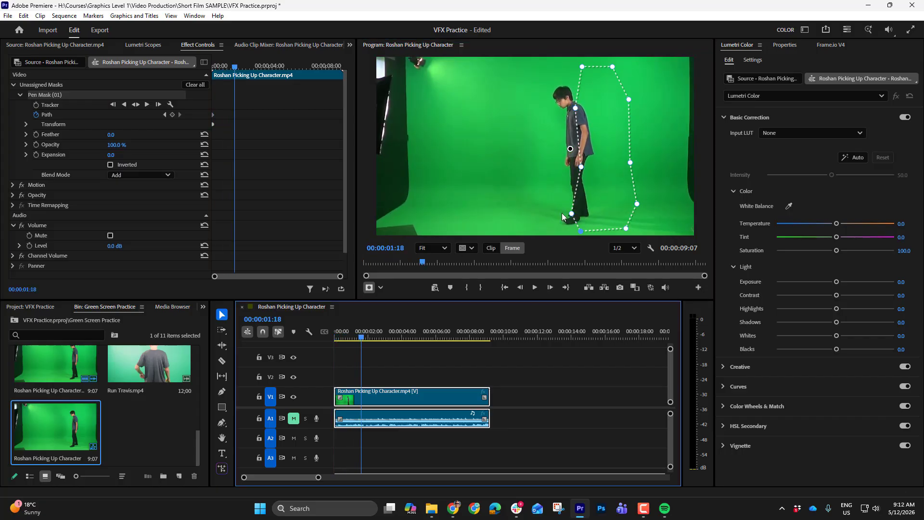
drag(608, 151, 576, 152)
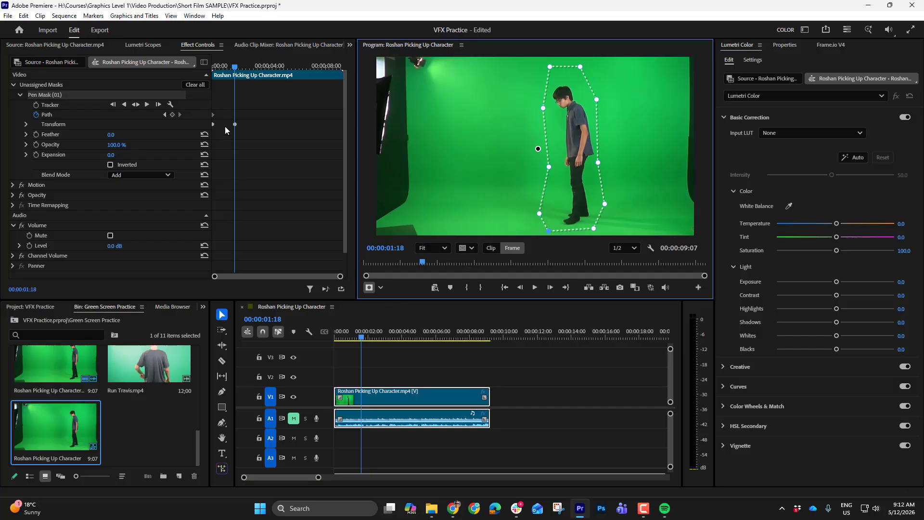
Reshape the pen mask's points around the crouching actor at 00:00:03:19.
drag(357, 331, 395, 337)
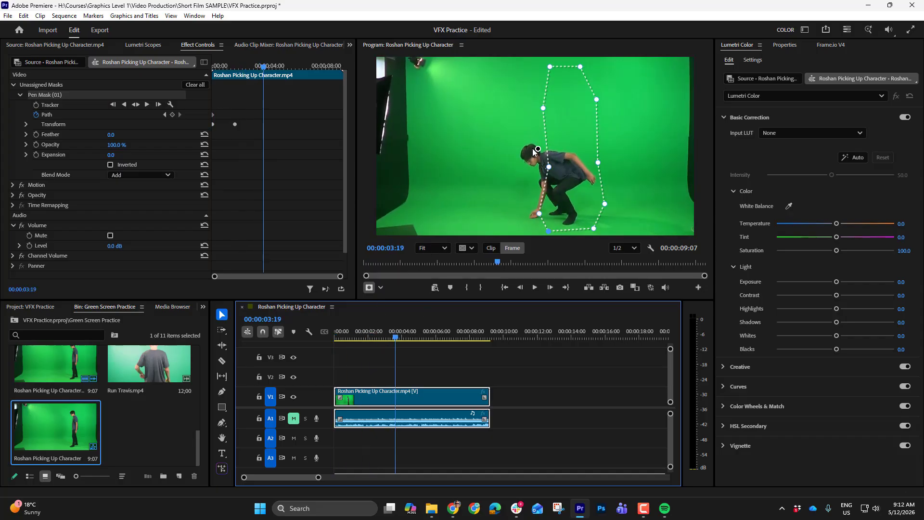
drag(548, 166, 507, 179)
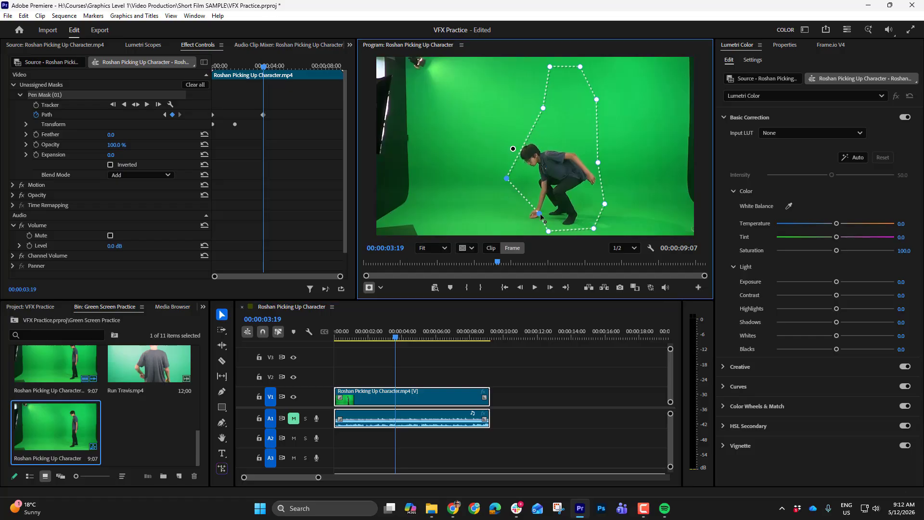
drag(540, 215, 512, 220)
drag(548, 67, 547, 120)
drag(581, 66, 579, 136)
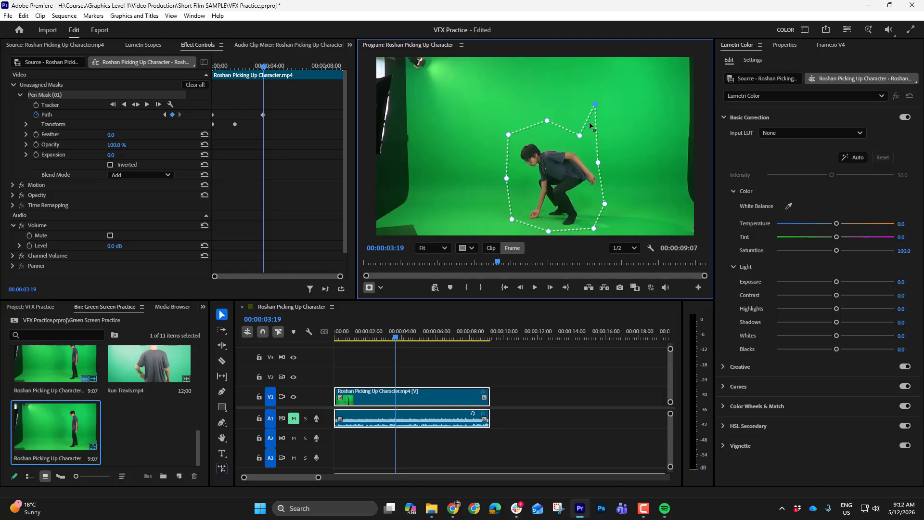
drag(595, 104, 587, 150)
Reshape the pen mask at 00:00:02:00 to clear the actor's head and follow the front of the body more closely.
drag(393, 339, 368, 338)
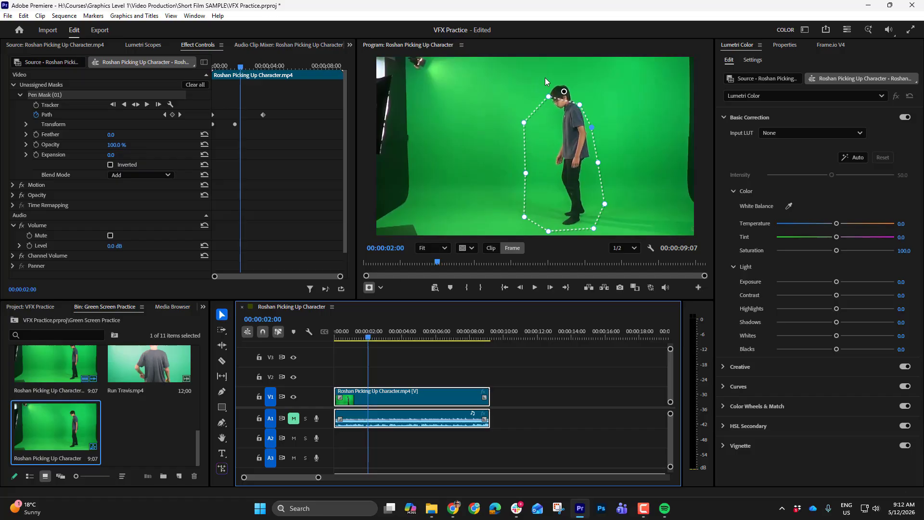
drag(550, 98, 556, 74)
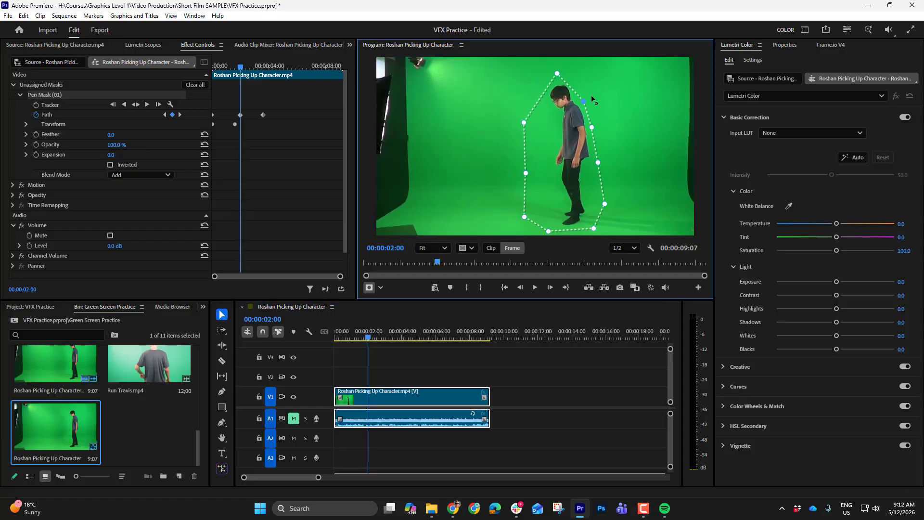
ctrl+click(524, 122)
drag(526, 172, 540, 166)
drag(540, 120, 531, 115)
click(525, 218)
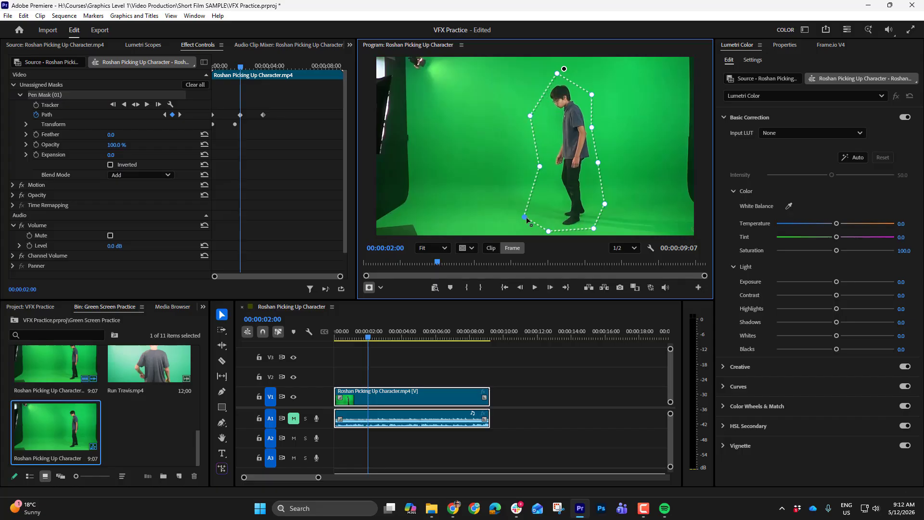
Move the mask's top point up and away from the bending actor's head at 00:00:02:29.
click(376, 337)
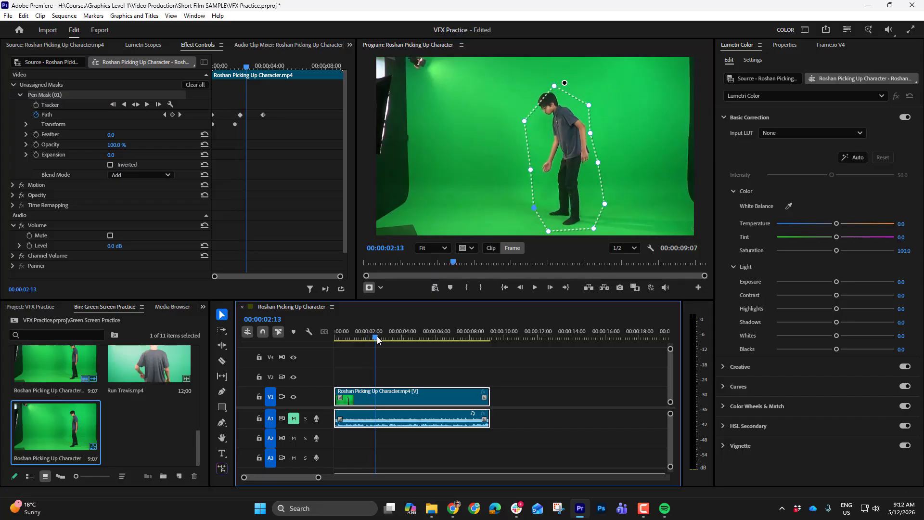
key(space)
drag(551, 101, 535, 89)
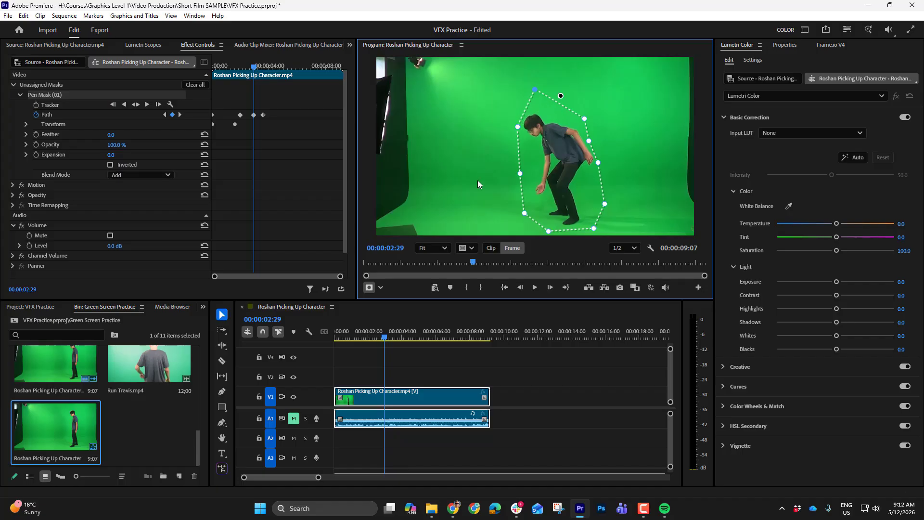
Reshape the pen mask at 00:00:07:08 to enclose the head and back of the actor who has stood up again.
drag(386, 337, 456, 338)
drag(549, 122, 544, 67)
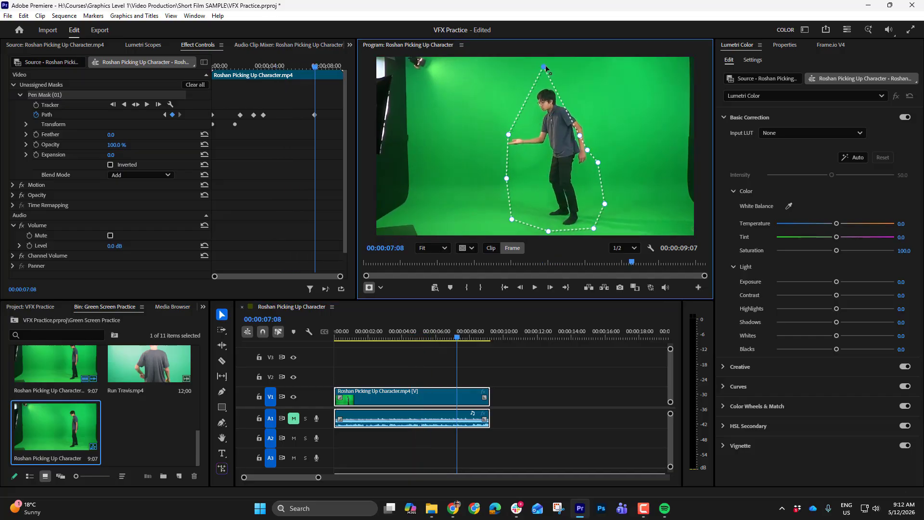
drag(580, 138, 598, 133)
Extend the pen mask beyond the actor's outstretched hand at 00:00:08:29.
click(458, 339)
key(space)
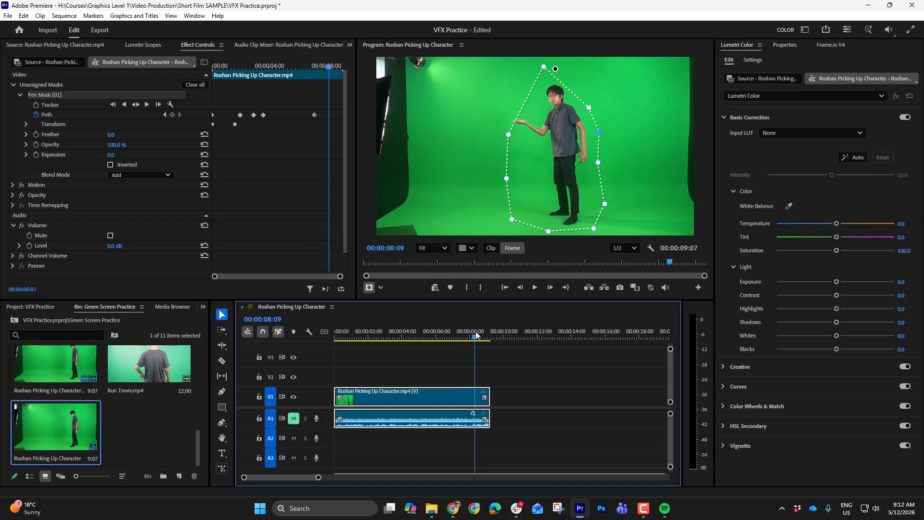
drag(509, 135, 503, 126)
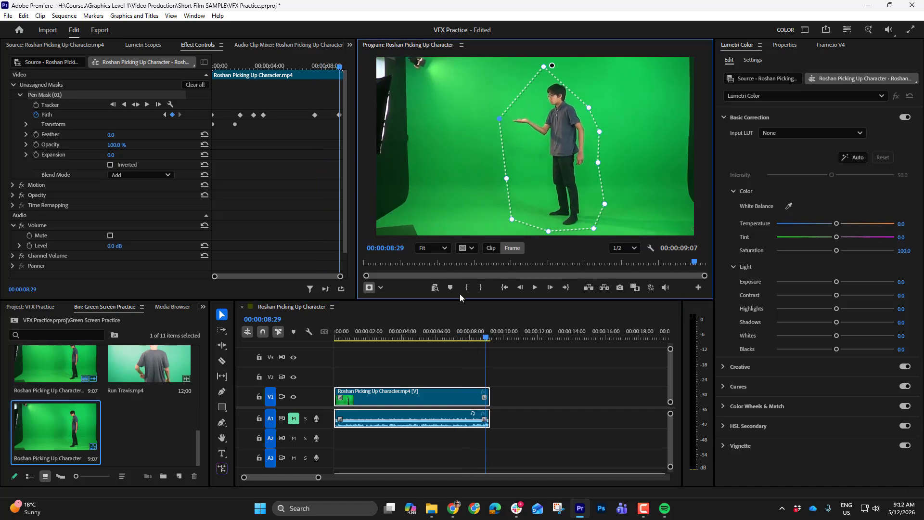
Move the mask point near the outstretched hand outward at 00:00:07:14 so the fingers stay inside.
click(470, 337)
drag(470, 337, 461, 336)
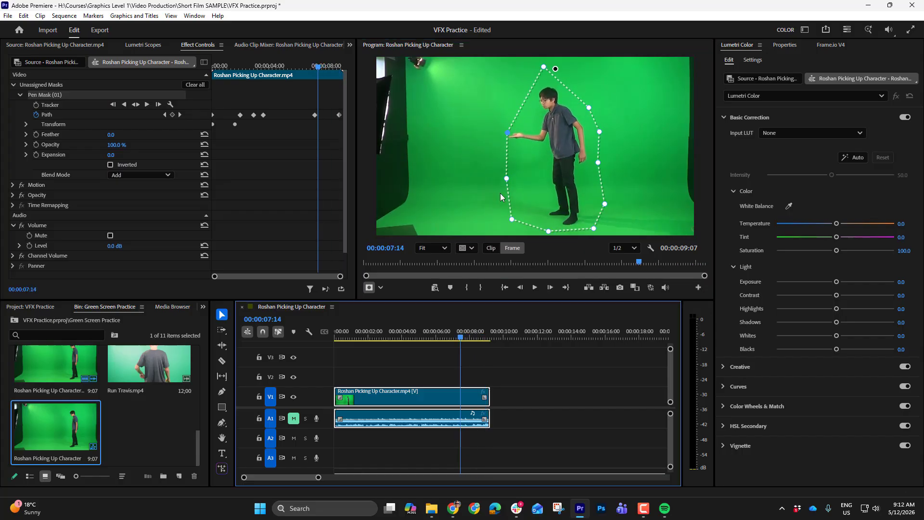
drag(509, 137, 499, 130)
Try to assign the unassigned pen mask to the clip's Opacity at the start of the sequence.
drag(461, 334, 307, 355)
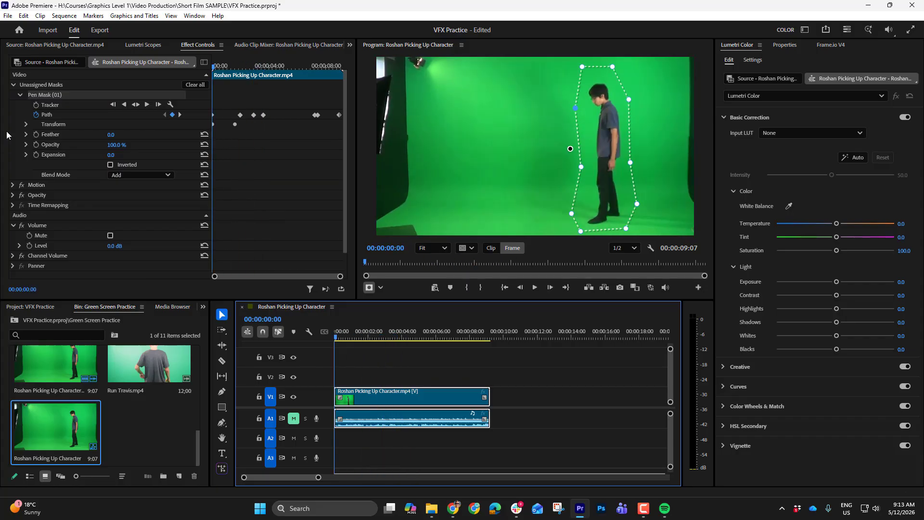
click(46, 97)
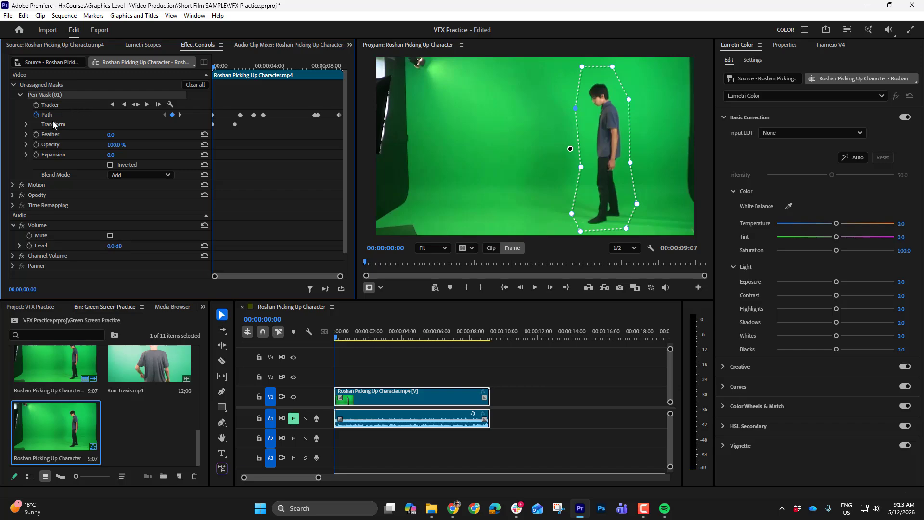
click(904, 385)
drag(39, 94, 50, 147)
click(32, 145)
drag(41, 94, 50, 159)
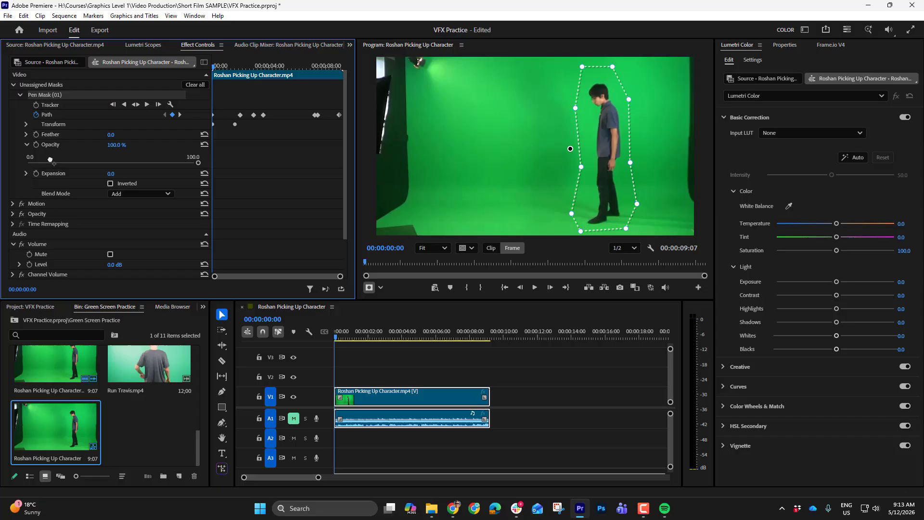
Change the unassigned pen mask to an opacity mask and scrub through the sequence to review the masked actor.
right_click(43, 96)
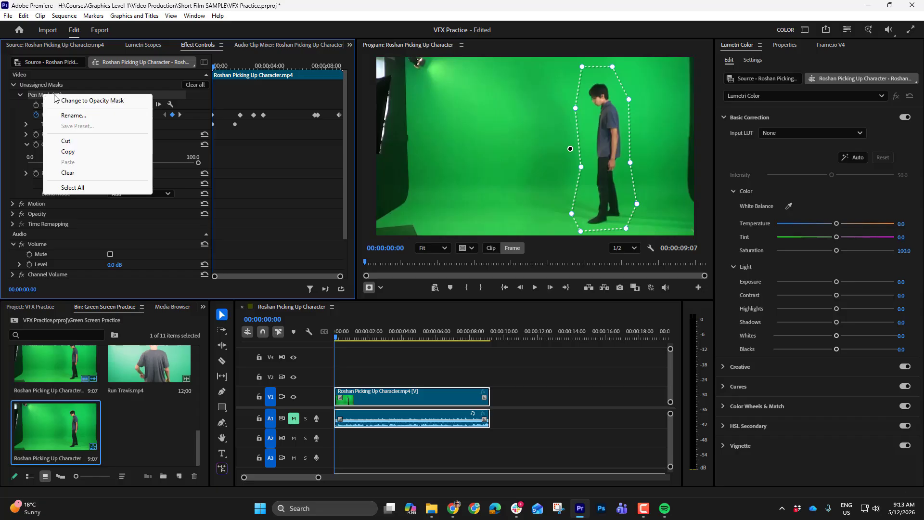
click(107, 101)
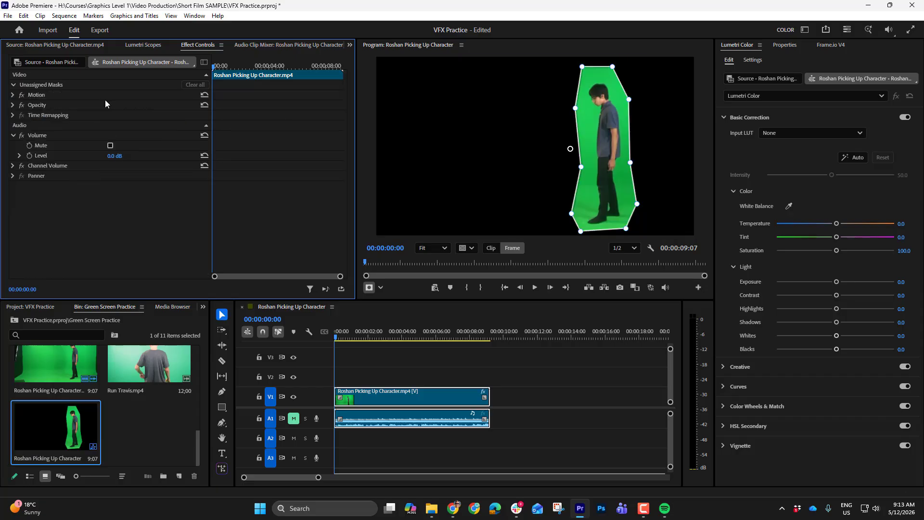
drag(338, 340, 451, 342)
drag(513, 340, 379, 351)
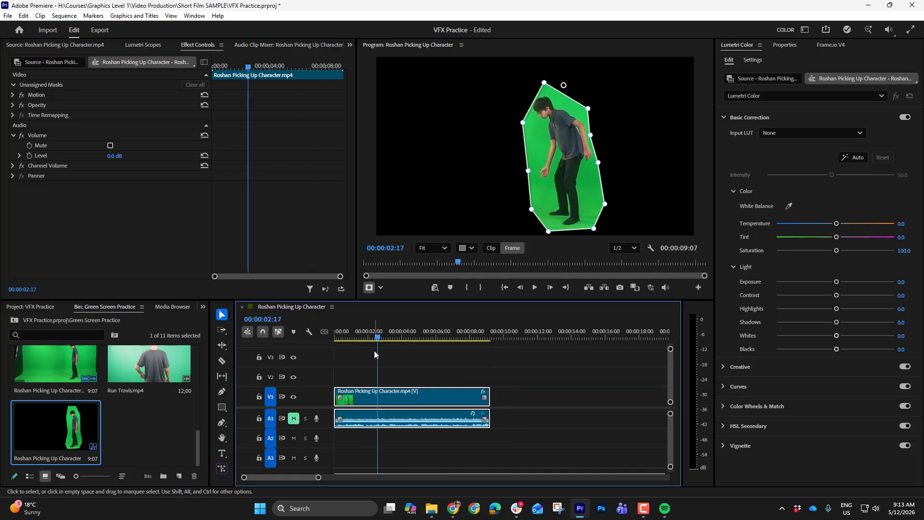